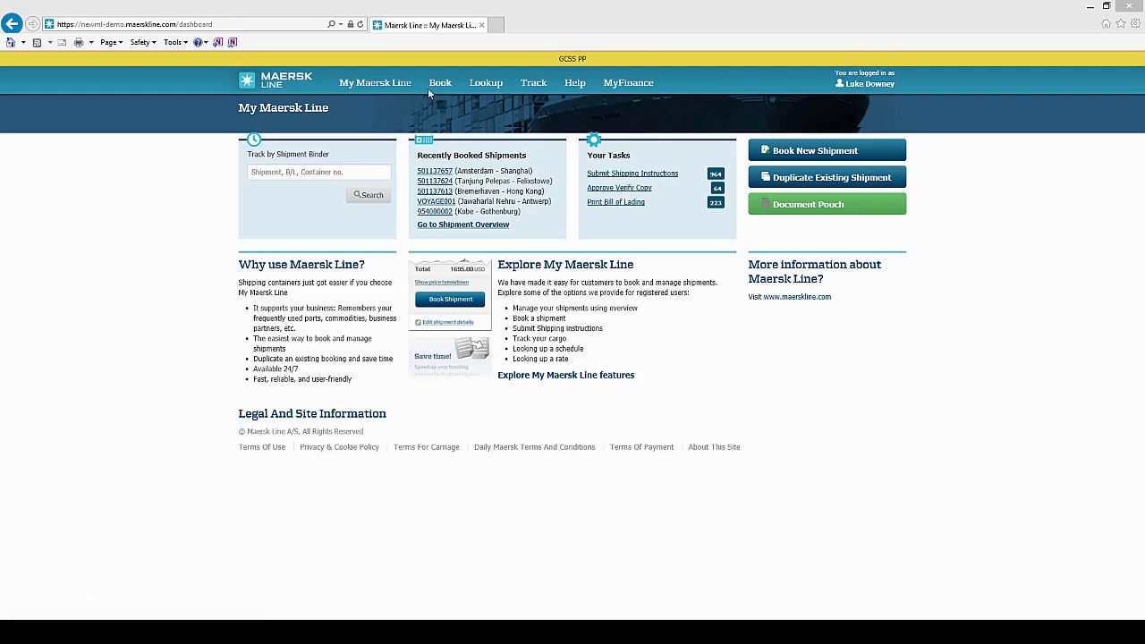
Open the shipping instructions form for one of the export shipments with pending submission tasks
mouse_move(391, 88)
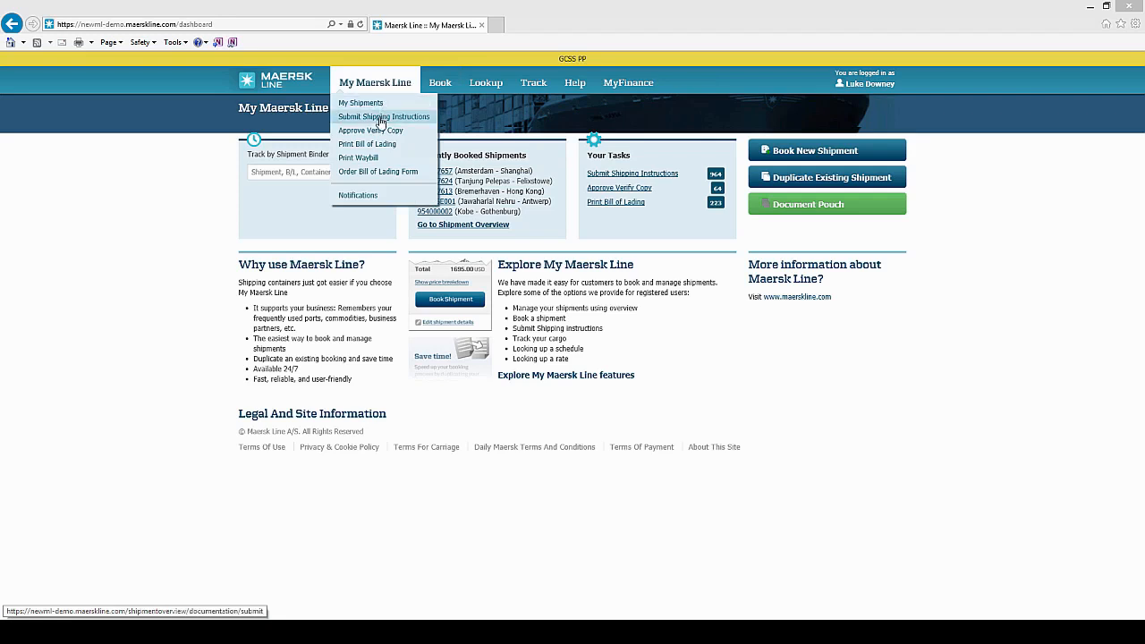
left_click(382, 121)
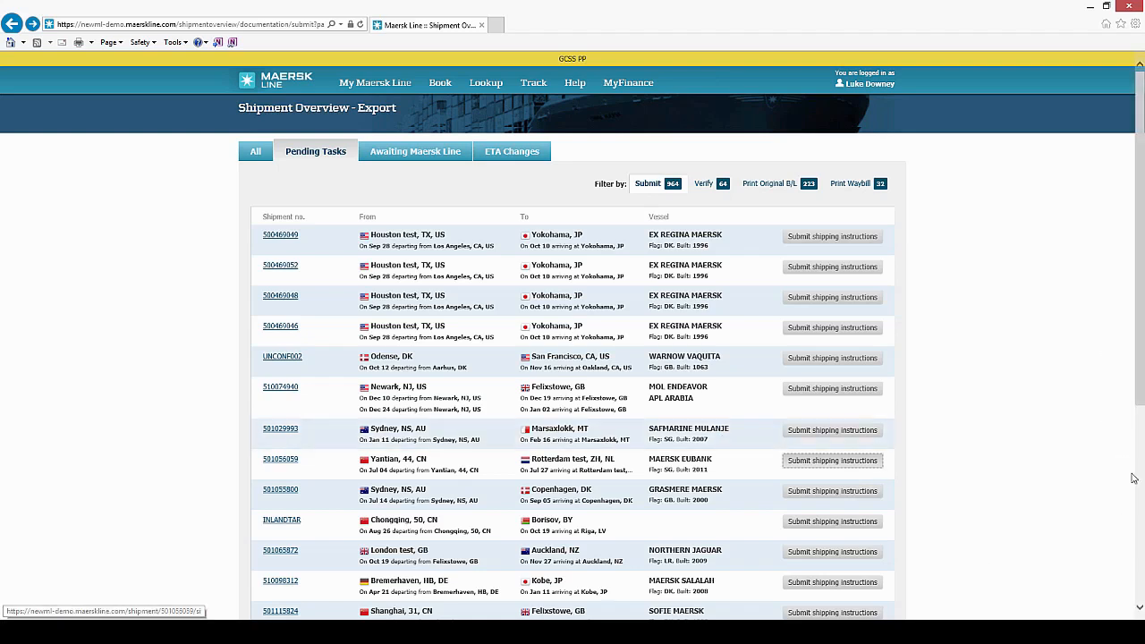
left_click(834, 331)
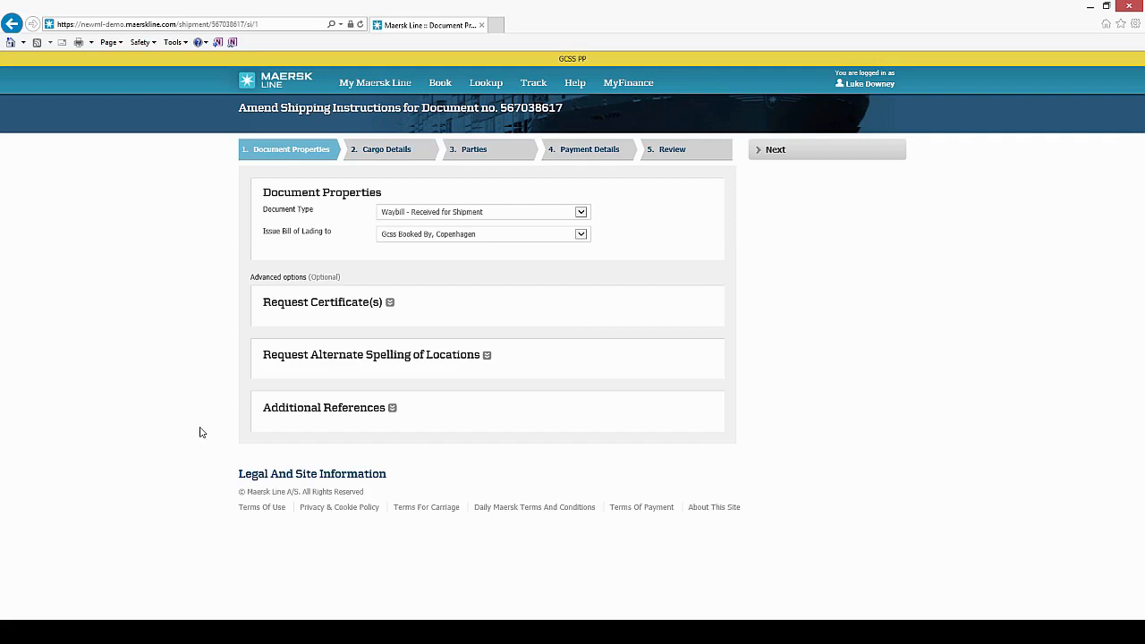
Choose Waybill - Received for Shipment as the document type and request the Ship Security Certificate (ISPS)
left_click(503, 218)
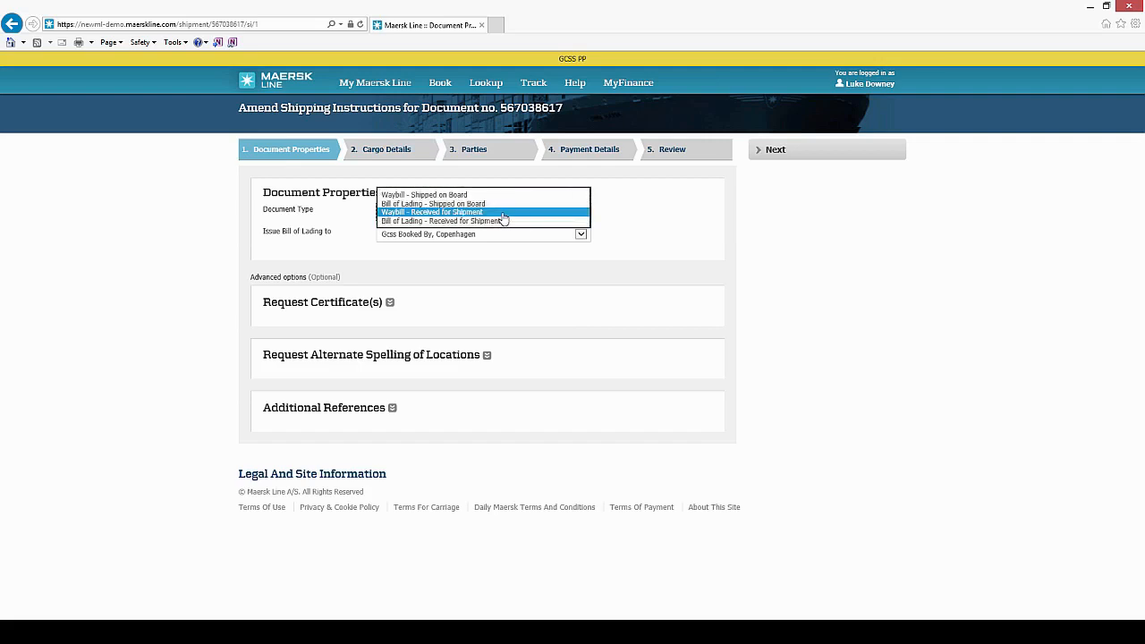
left_click(504, 212)
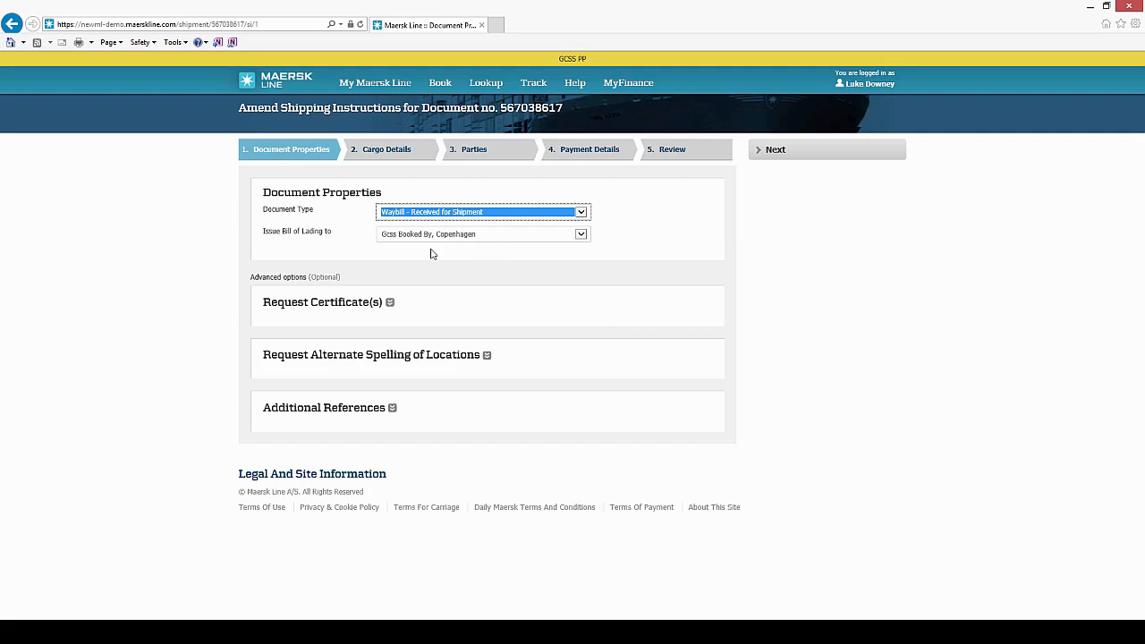
left_click(390, 303)
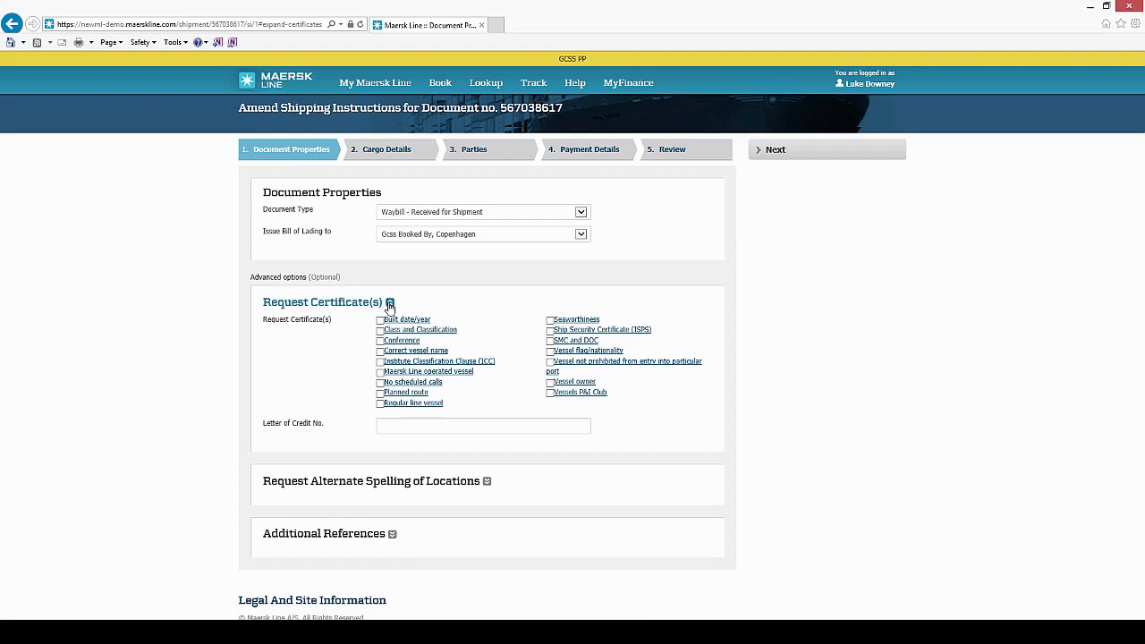
left_click(550, 331)
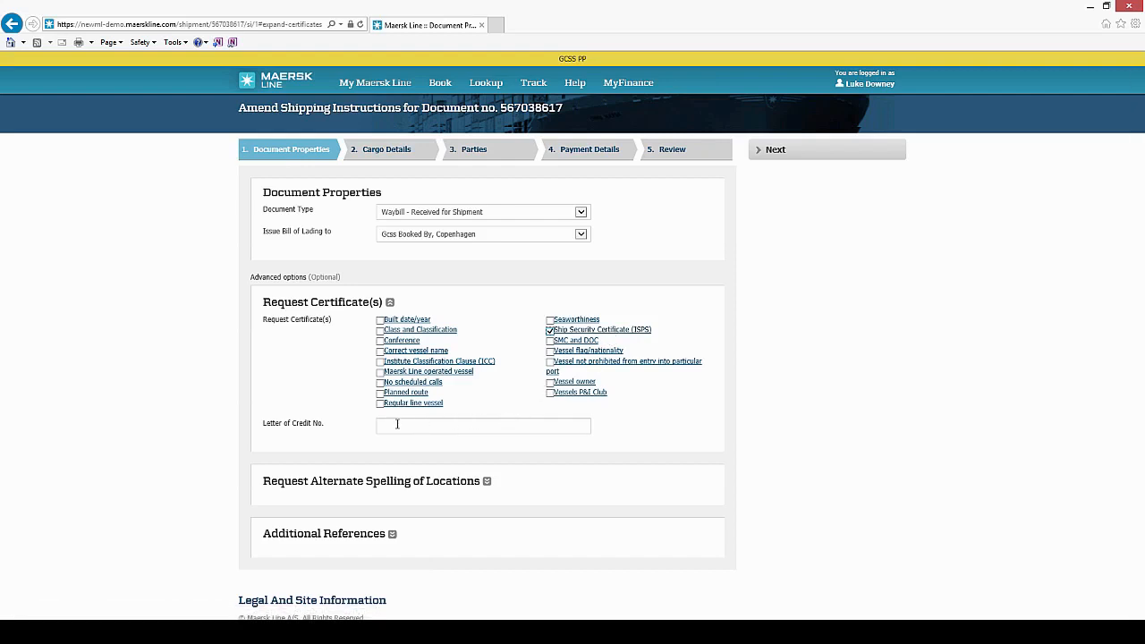
Expand the alternate location spelling and additional references sections, and proceed to the cargo details
left_click(486, 482)
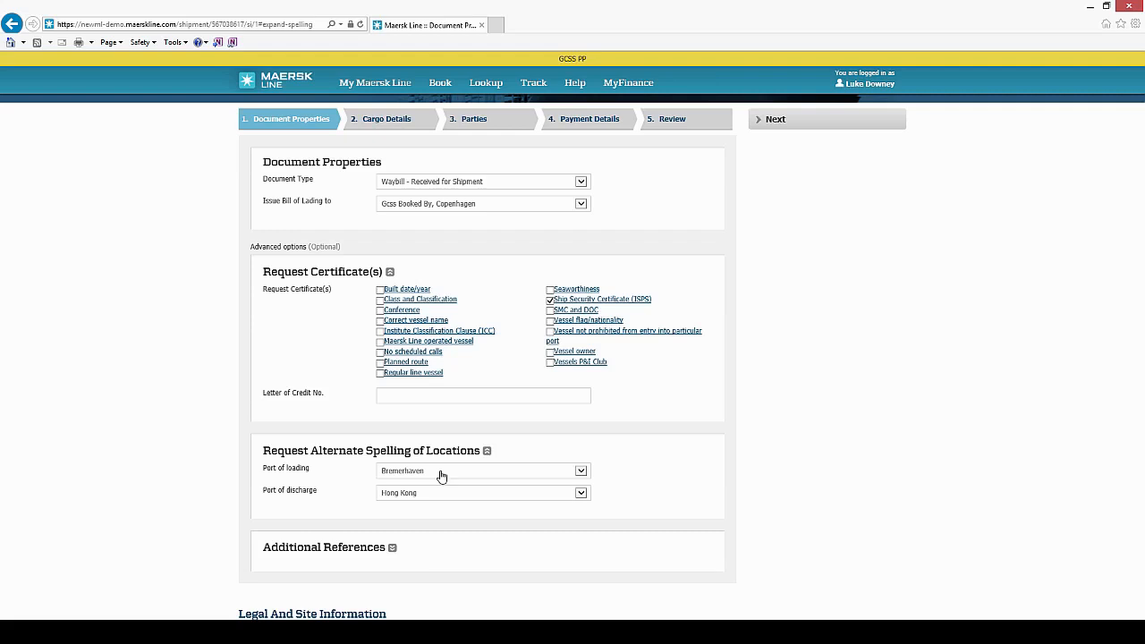
left_click(392, 551)
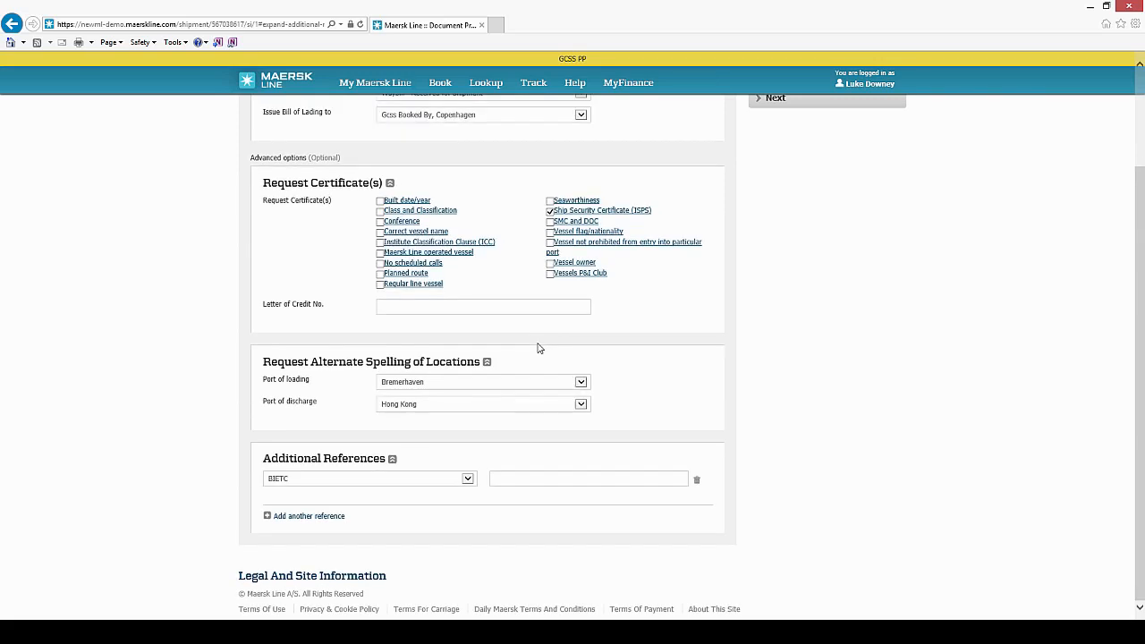
scroll(539, 348, "up", 3)
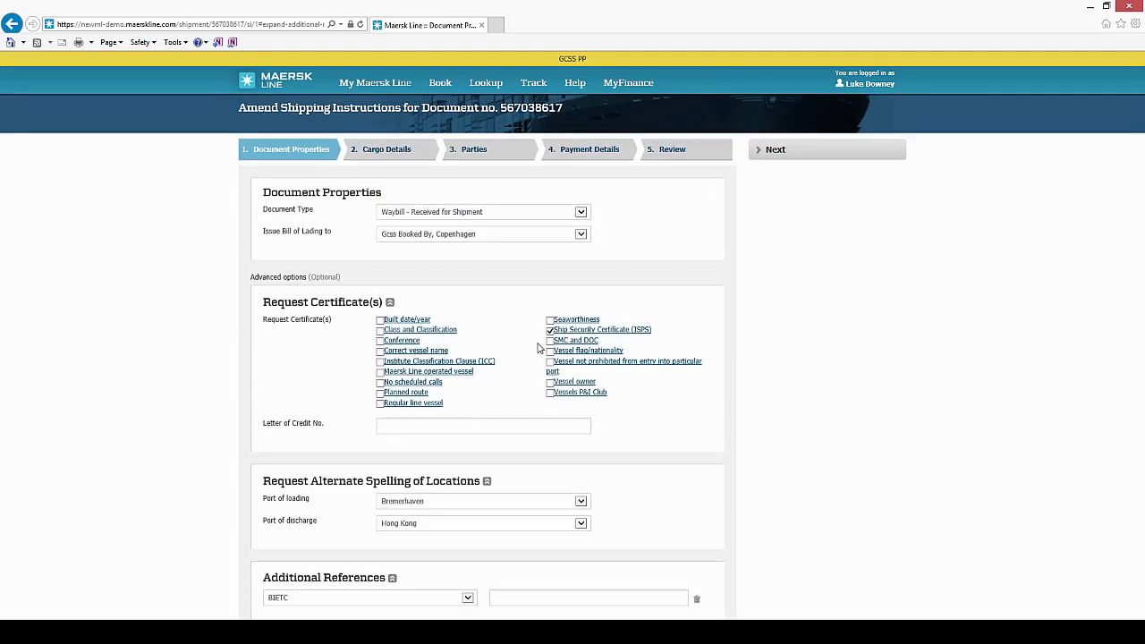
left_click(805, 158)
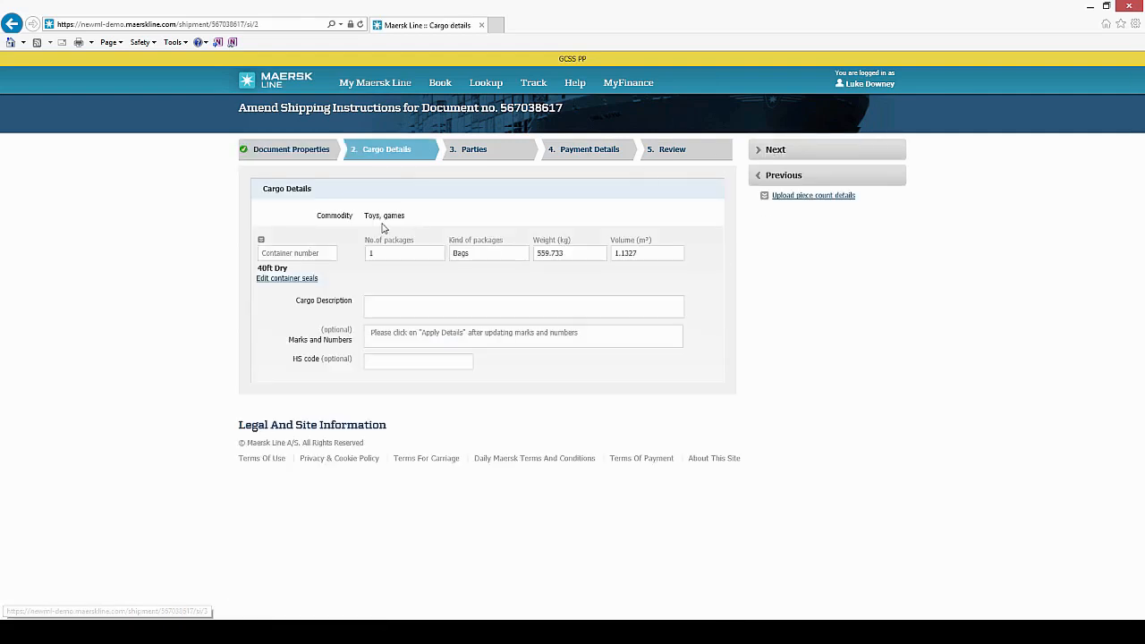
Enter MWCU1234555 as the 40ft Dry container's number and save 174 as its shipper seal
left_click(327, 254)
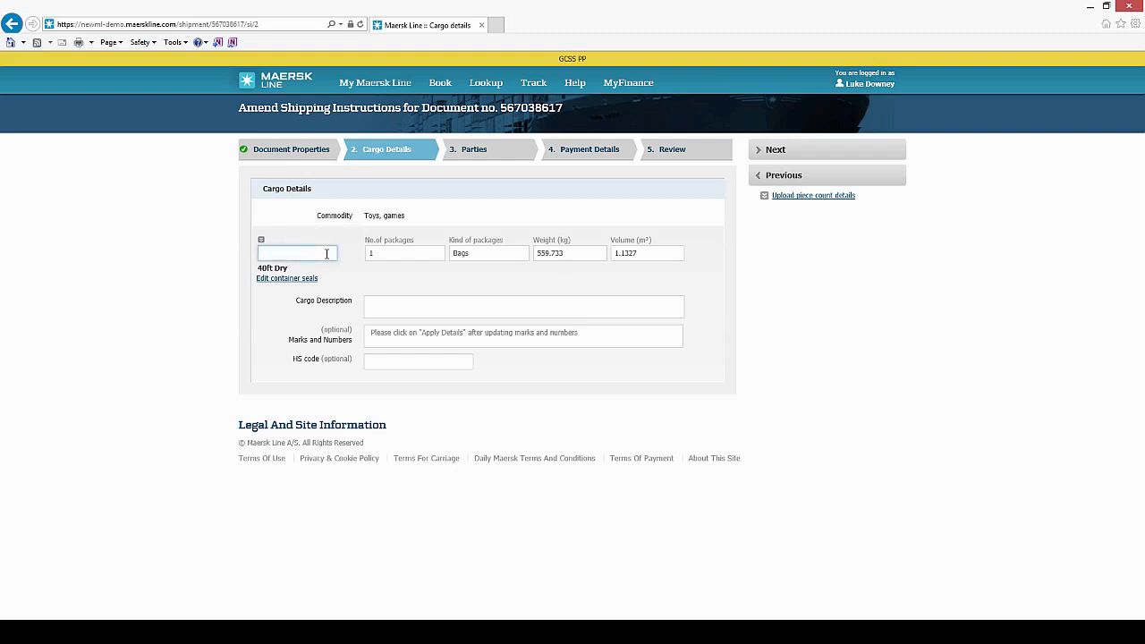
type("MWCU1234555")
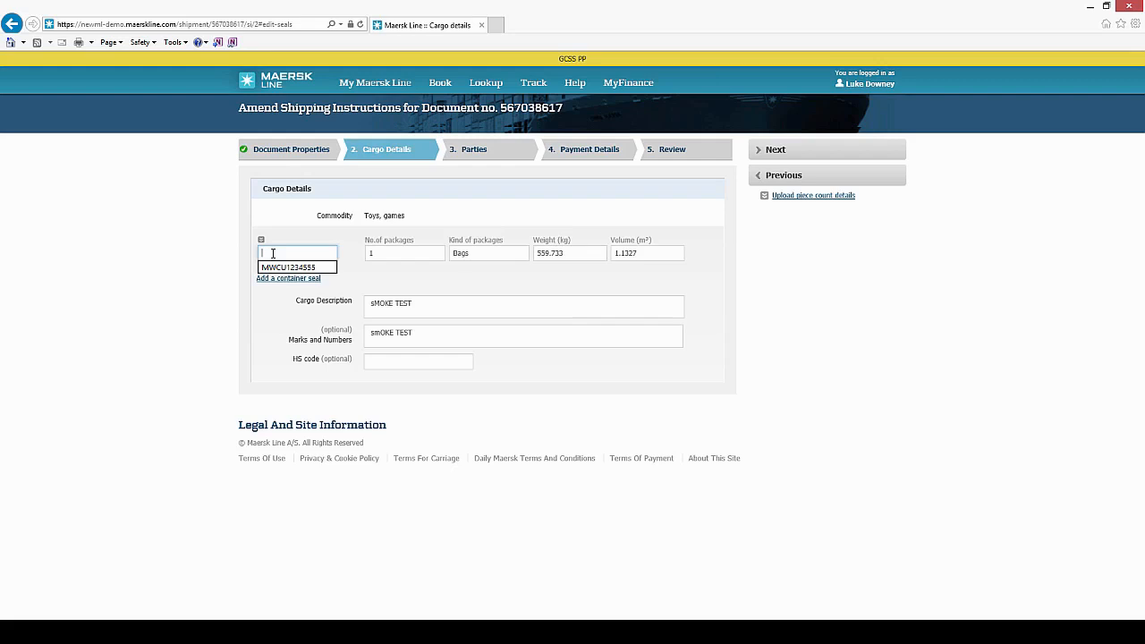
type("MWCU1234555")
left_click(283, 284)
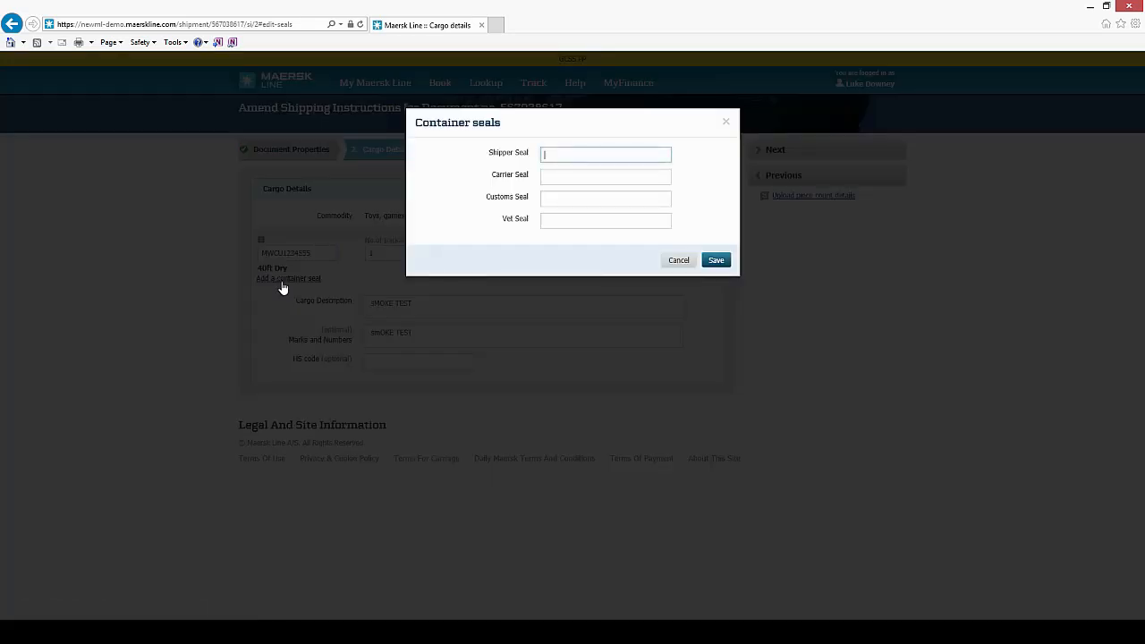
type("174")
left_click(716, 260)
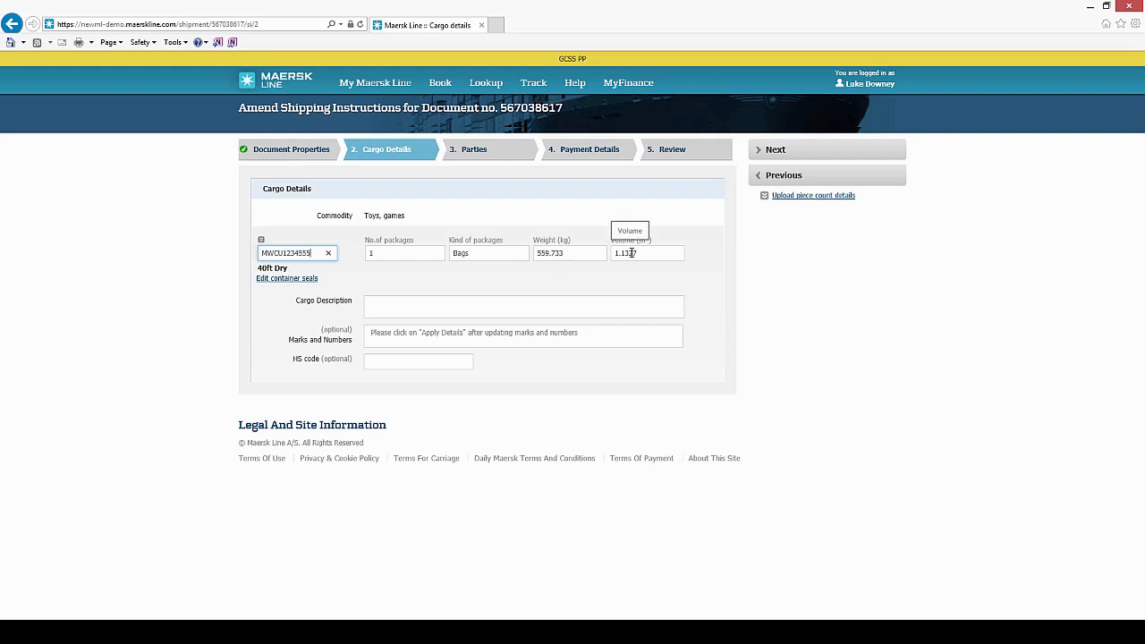
Enter "Cargo Description" as the cargo's description and proceed to the parties
left_click(435, 304)
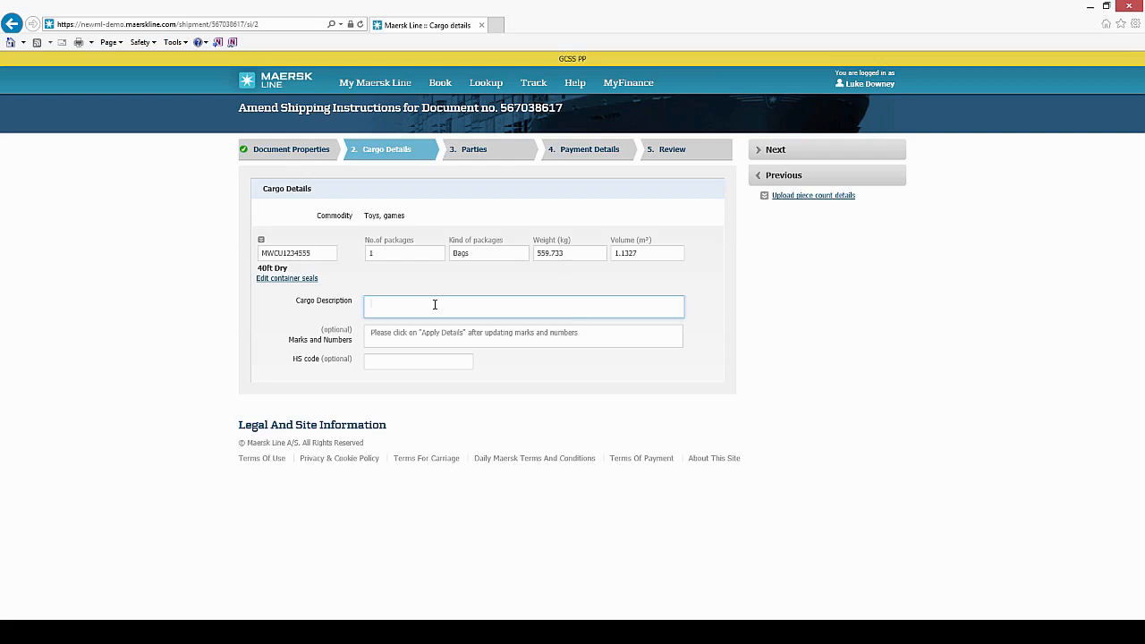
type("Cargo Description")
left_click(763, 152)
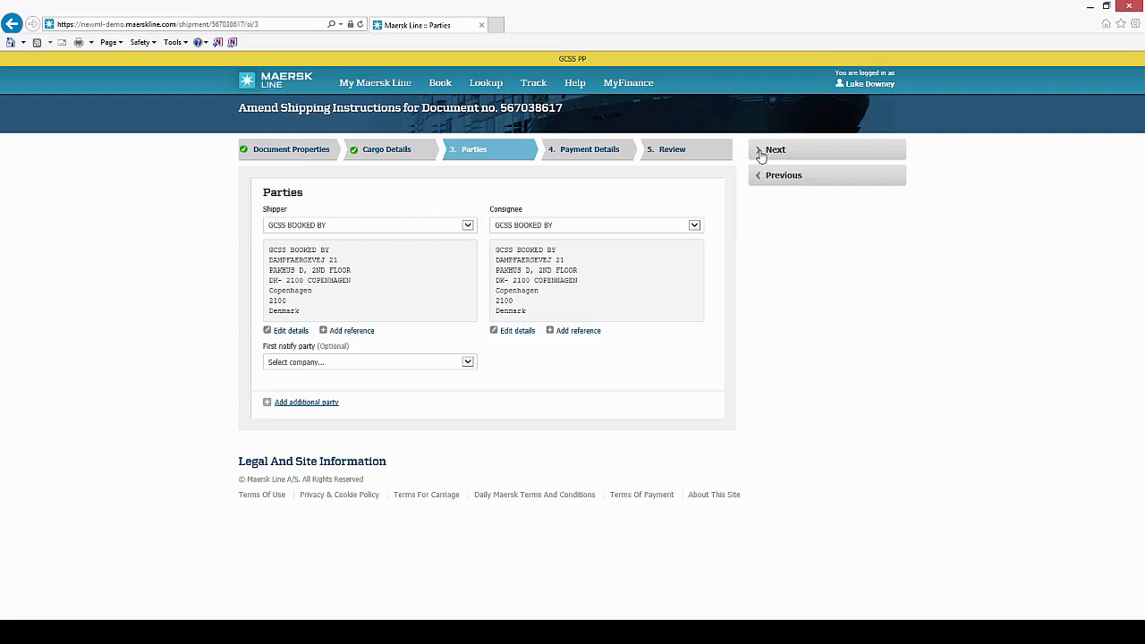
Set the consignee to Gcss Consignee and proceed to the payment details
left_click(694, 225)
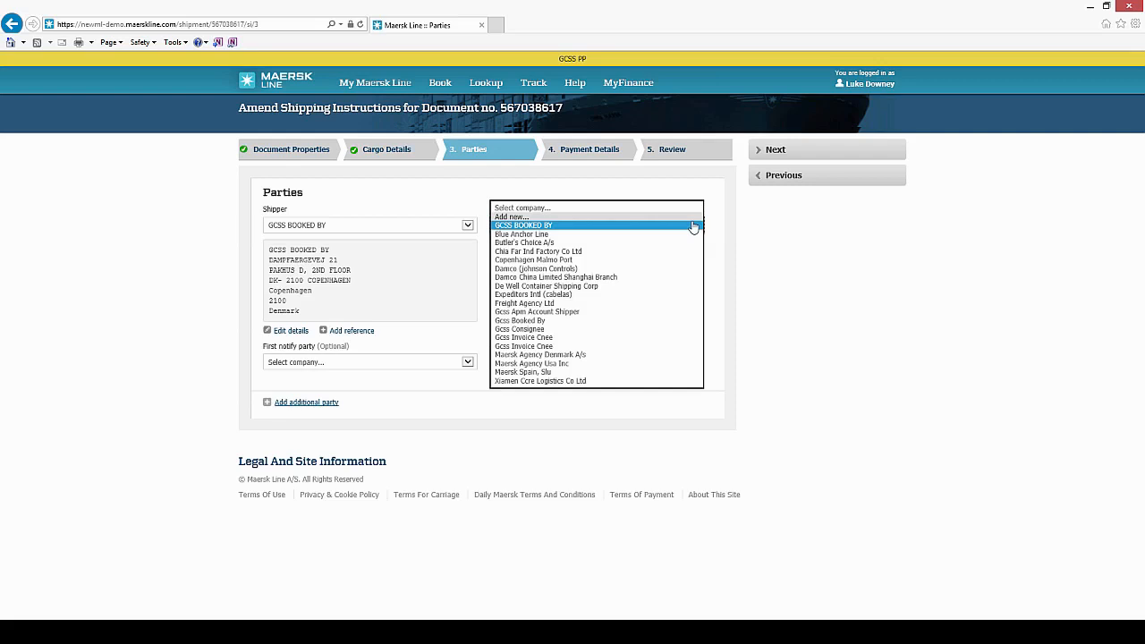
left_click(561, 331)
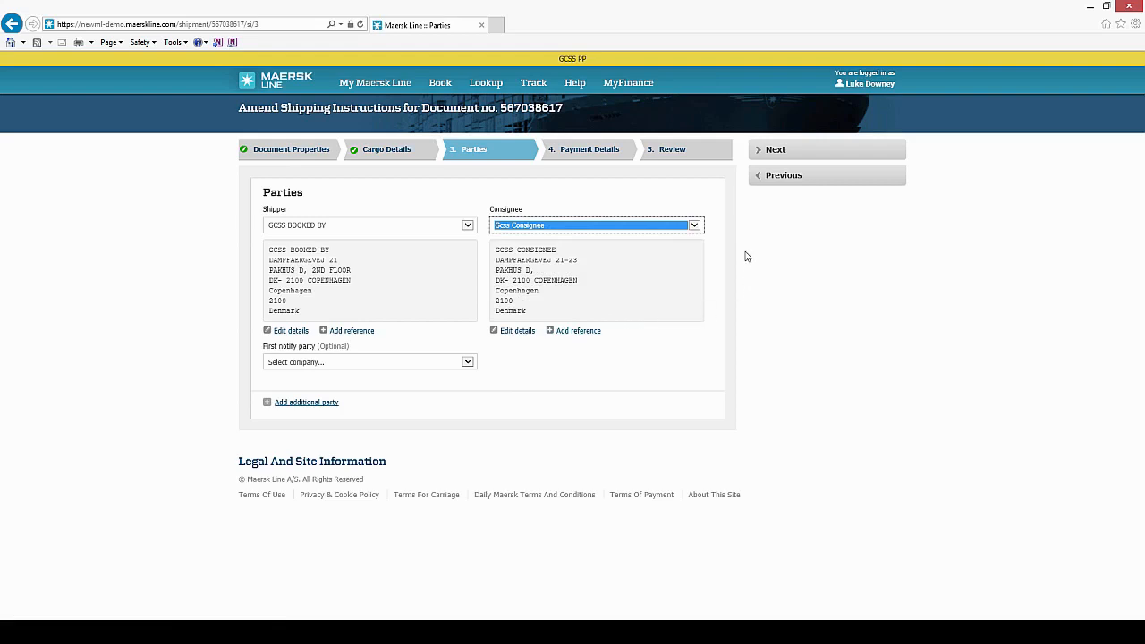
left_click(774, 157)
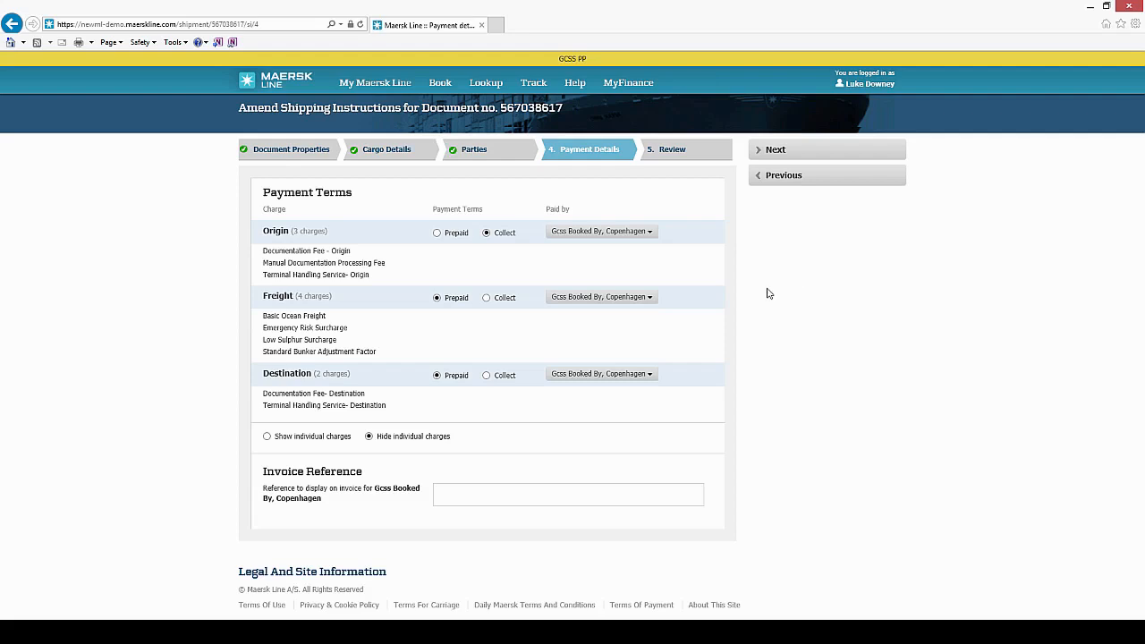
Set the payment terms of the Origin charges to Prepaid with individual charges hidden, and proceed to the review
left_click(268, 437)
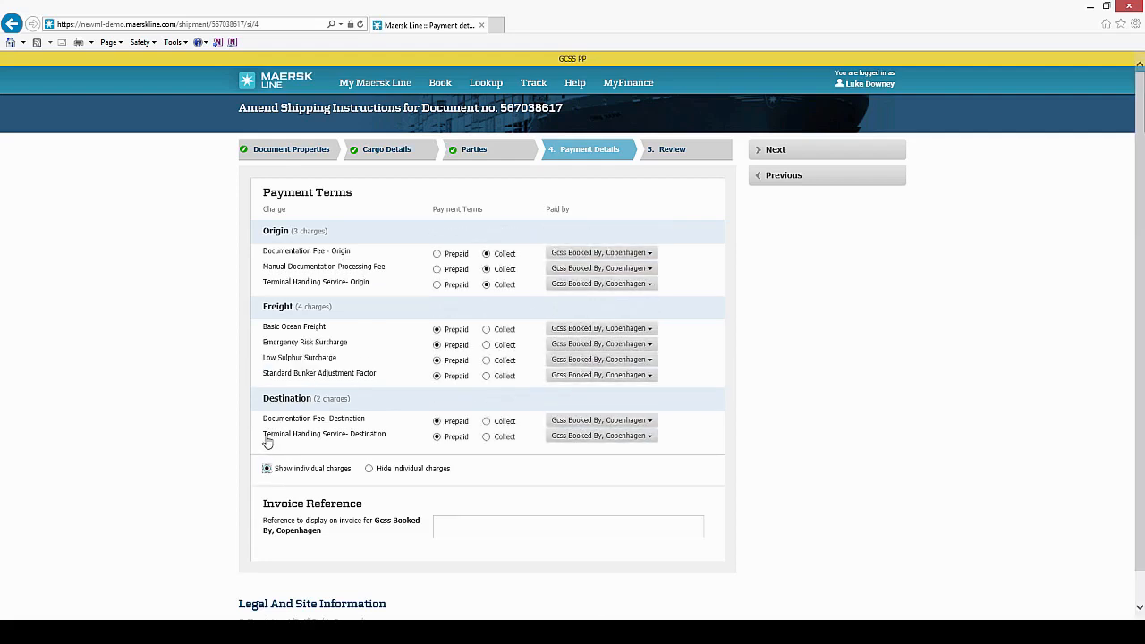
left_click(369, 468)
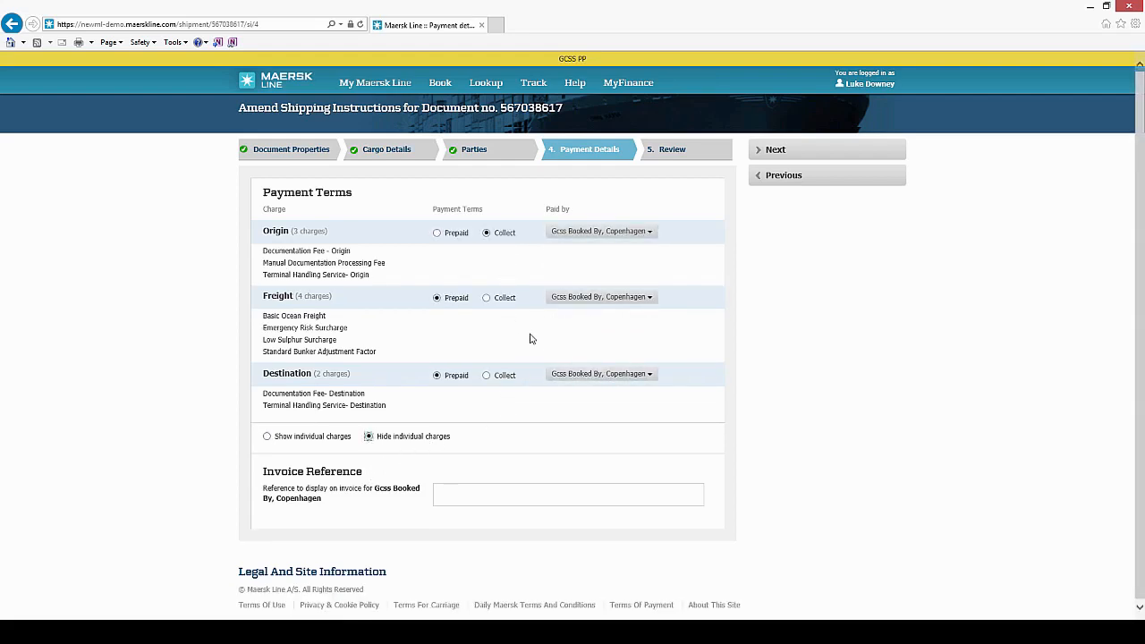
left_click(577, 234)
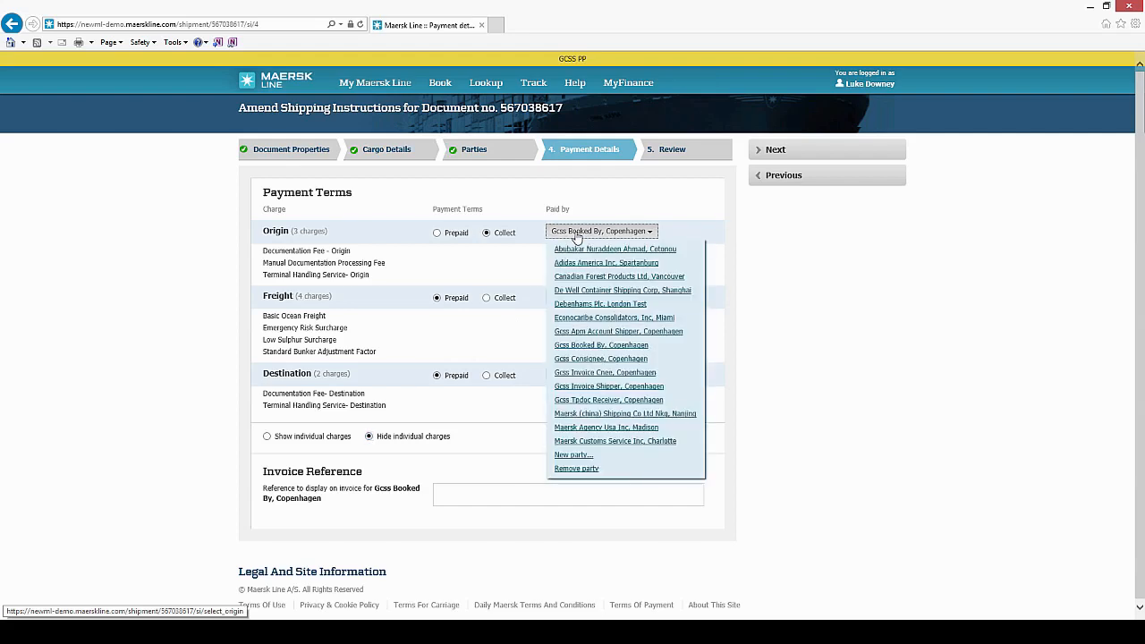
left_click(577, 234)
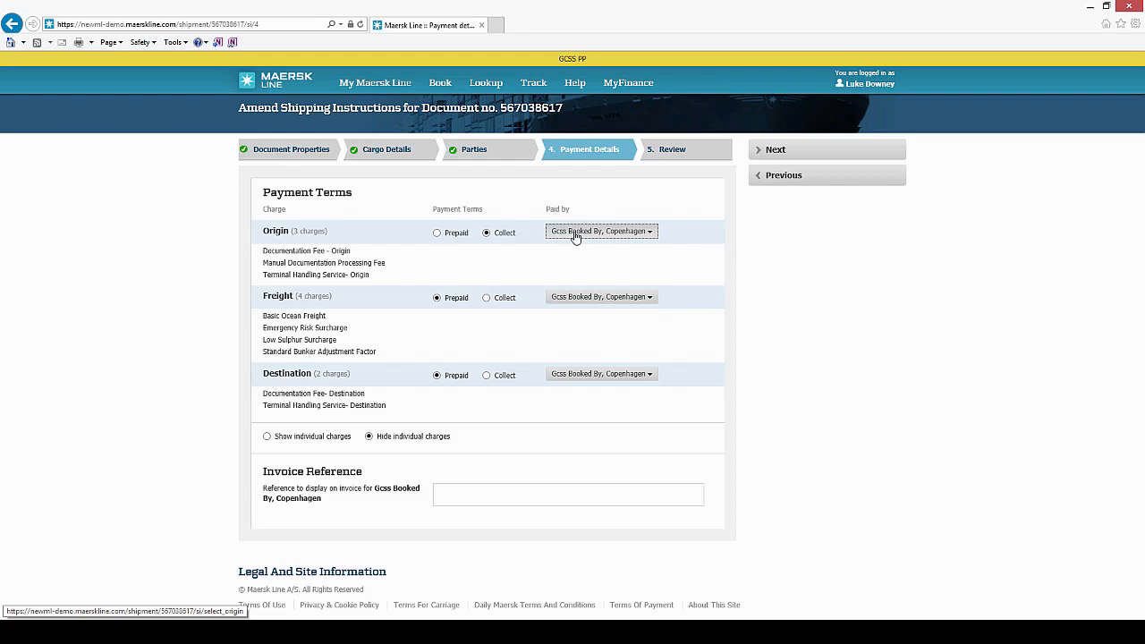
left_click(437, 235)
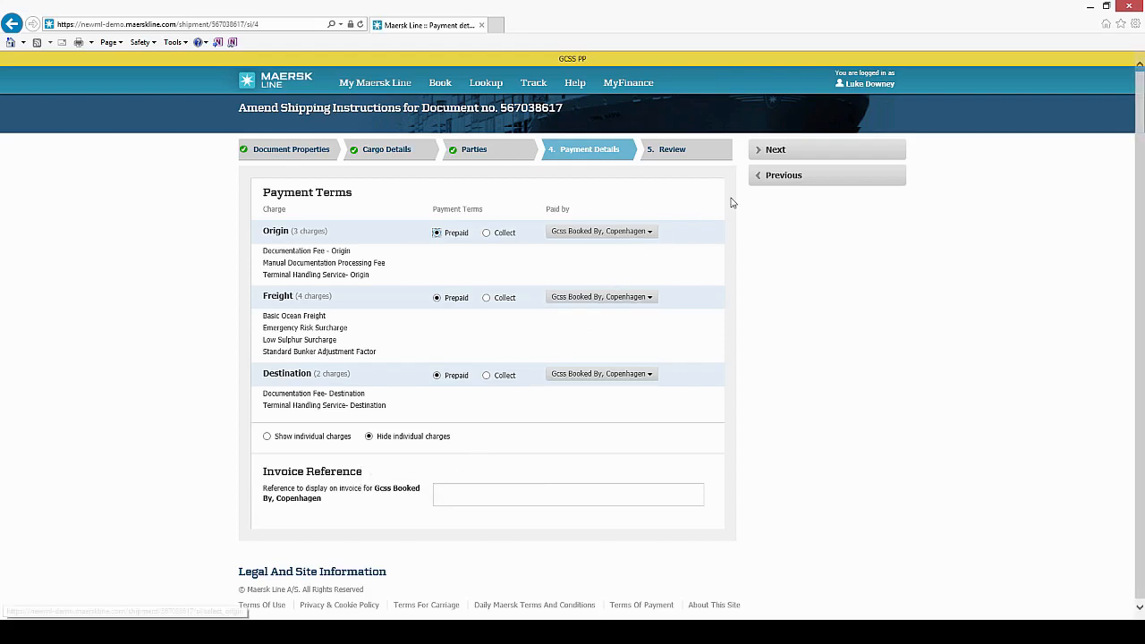
left_click(799, 154)
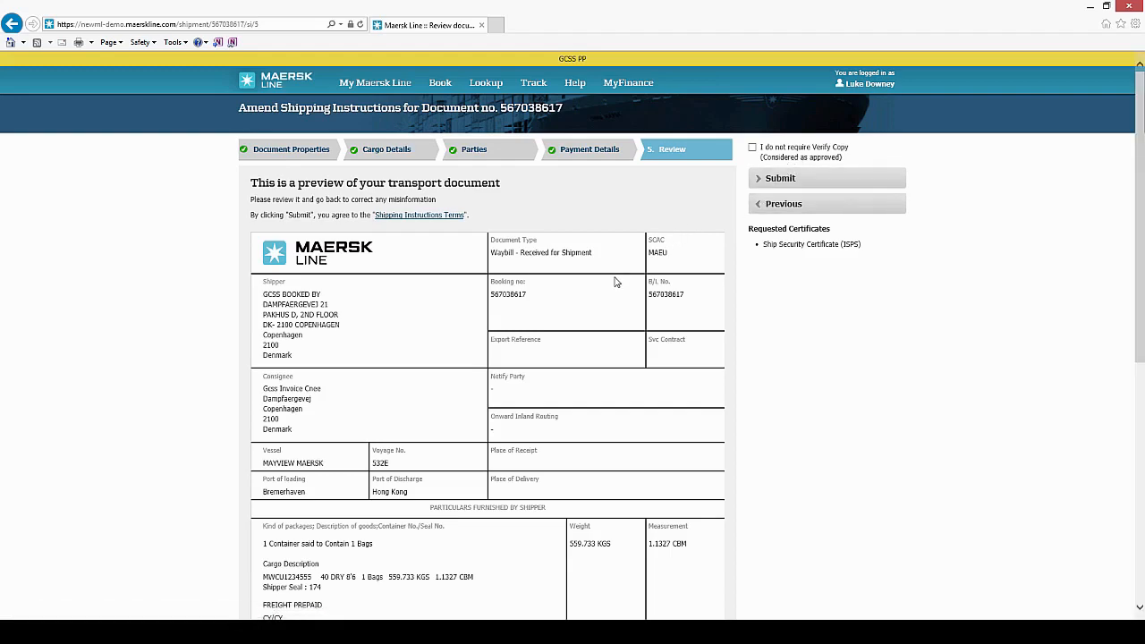
Review the whole transport document preview and submit the shipping instructions with the verify copy still required
scroll(614, 282, "down", 1)
scroll(615, 283, "down", 3)
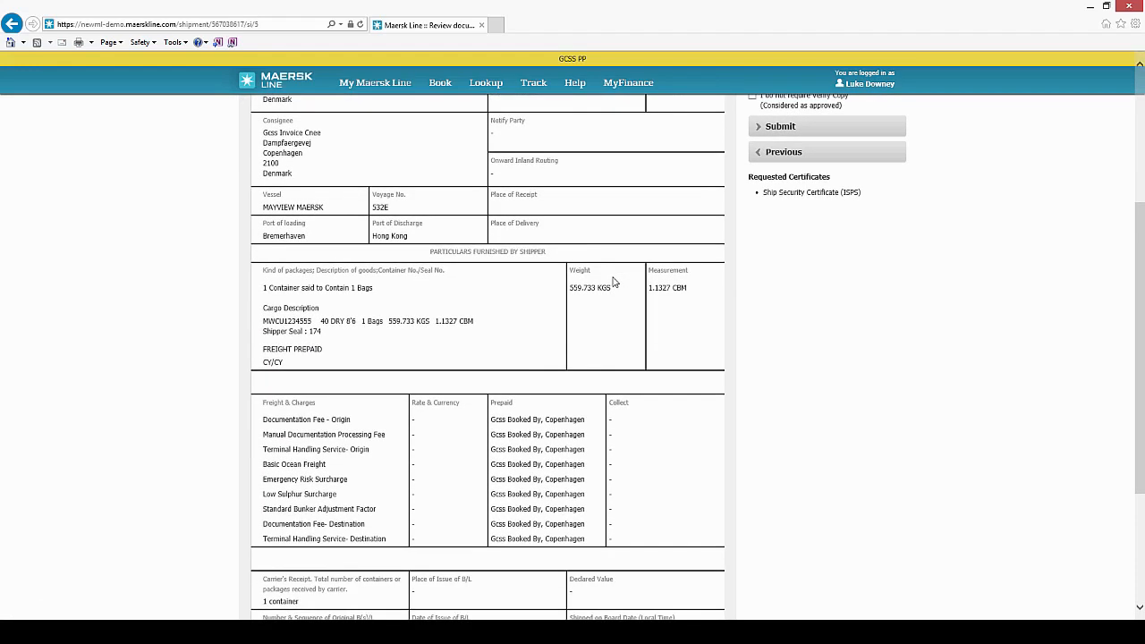
scroll(614, 283, "down", 1)
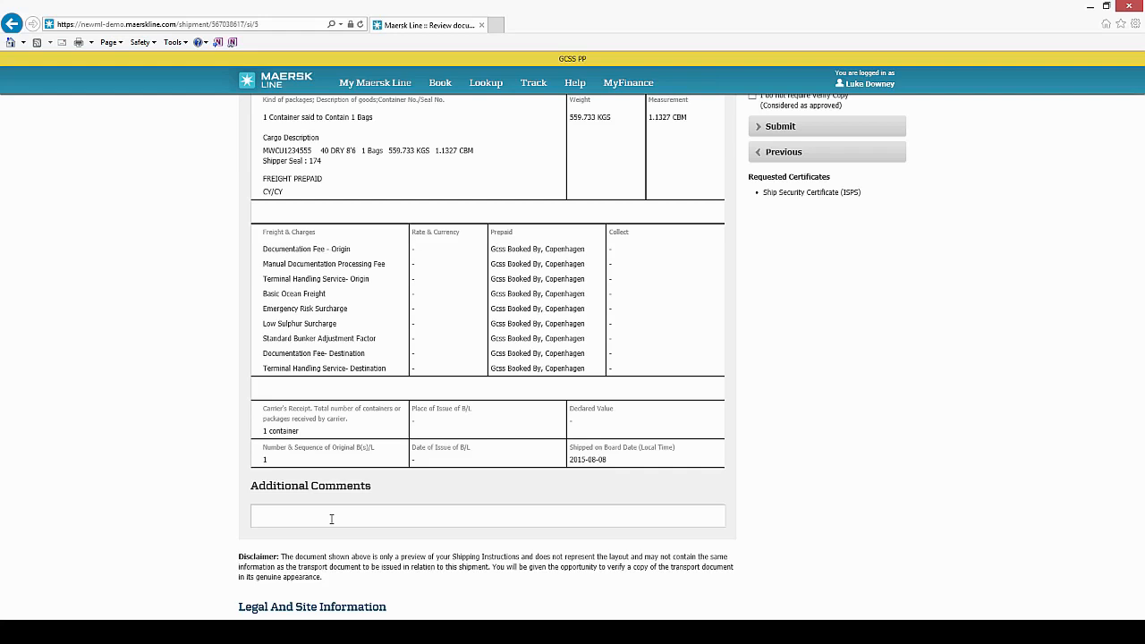
scroll(331, 518, "up", 5)
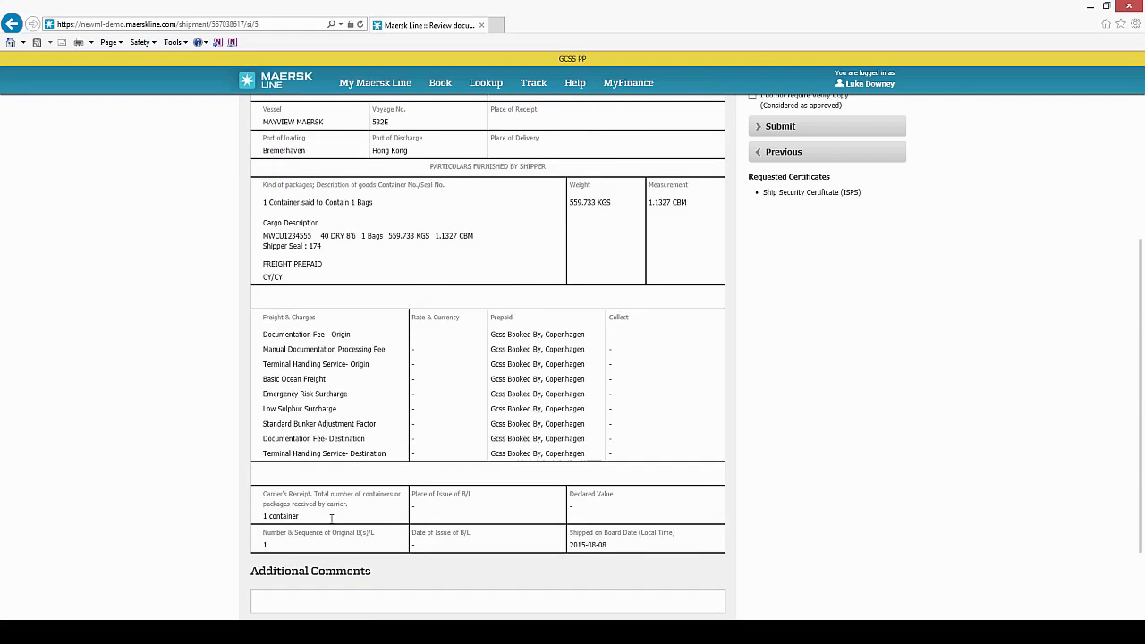
scroll(331, 525, "up", 3)
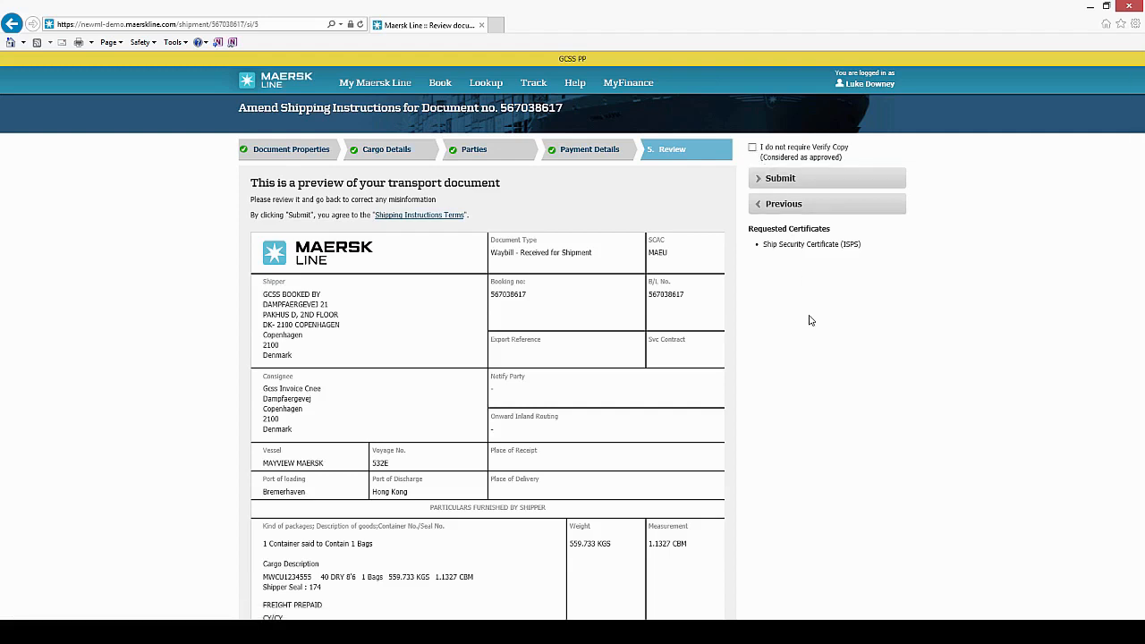
left_click(807, 178)
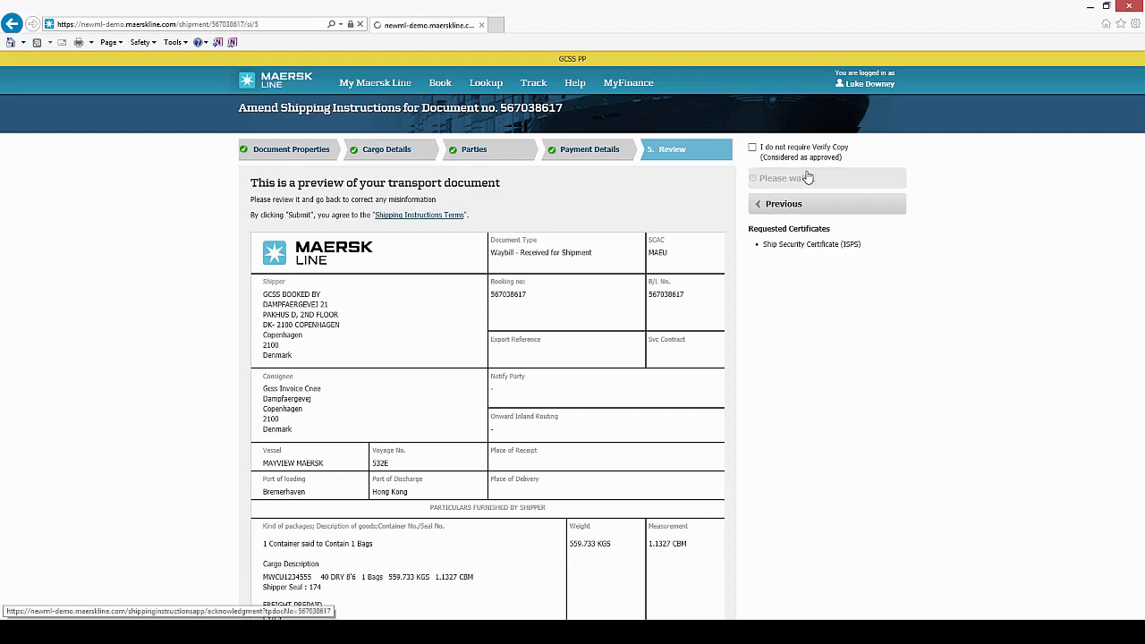